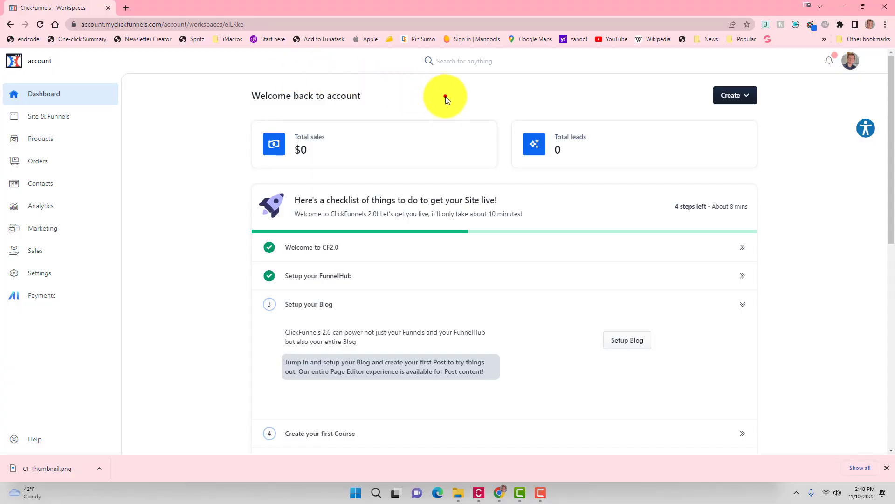
- Start a new course in the site's Courses area from the Blank Course template
left_click(446, 98)
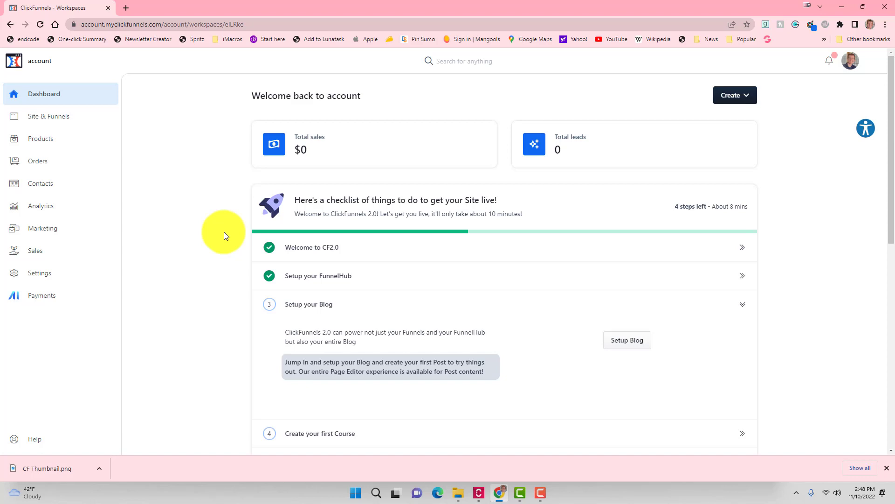
left_click(63, 120)
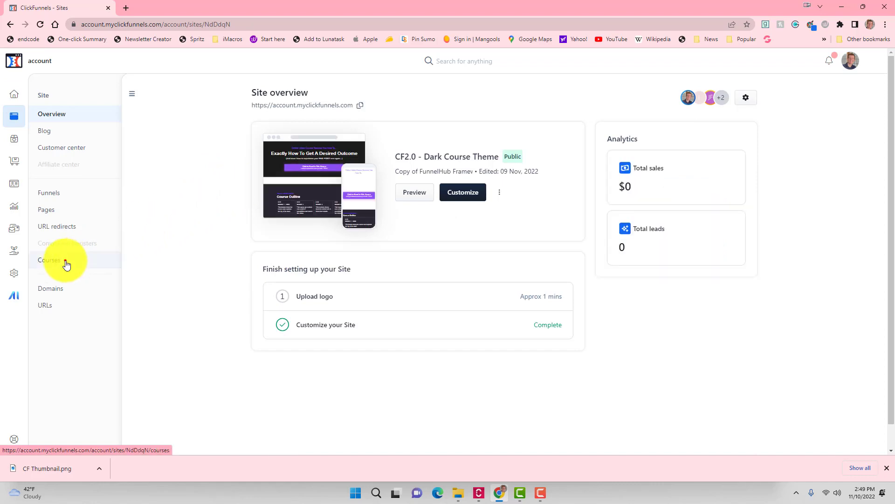
left_click(66, 264)
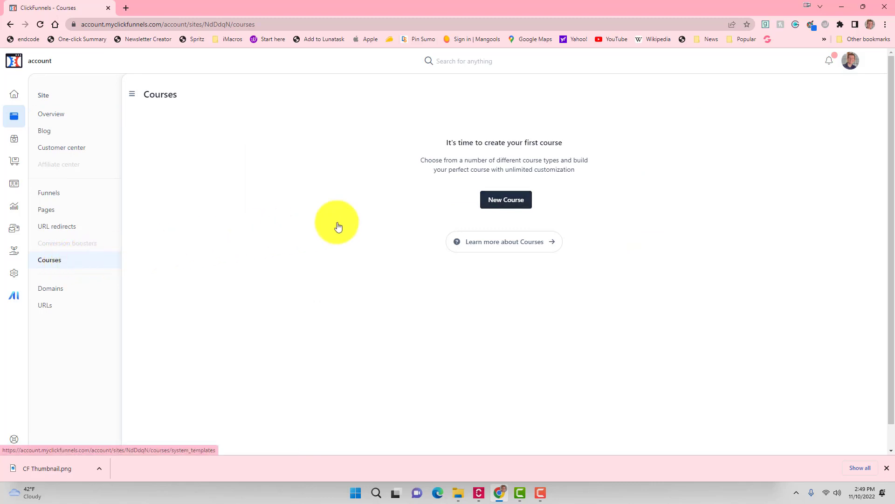
left_click(501, 202)
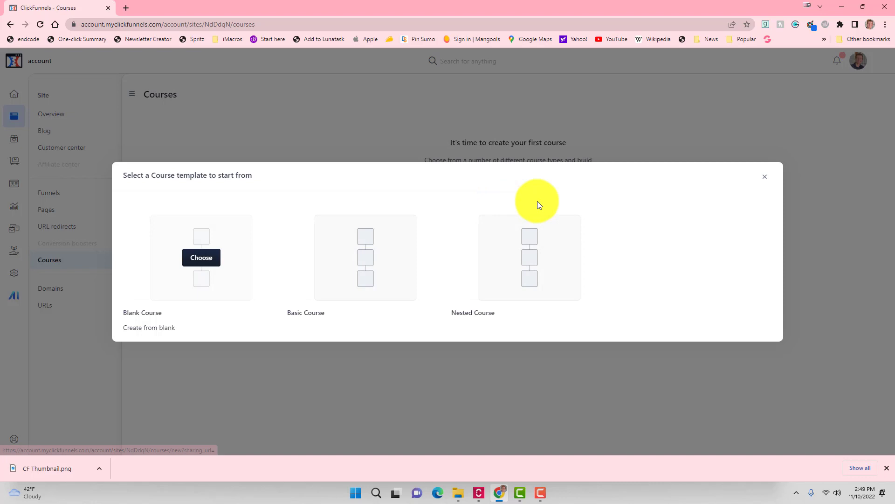
mouse_move(224, 234)
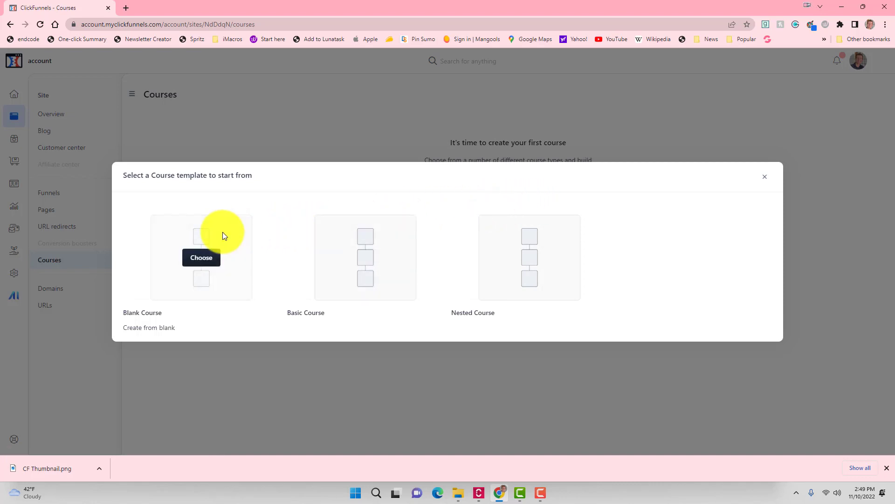
mouse_move(369, 257)
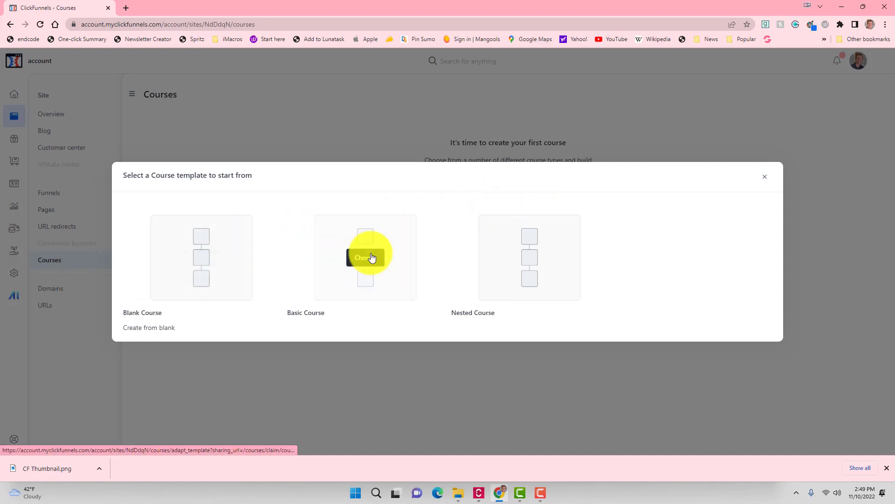
mouse_move(214, 259)
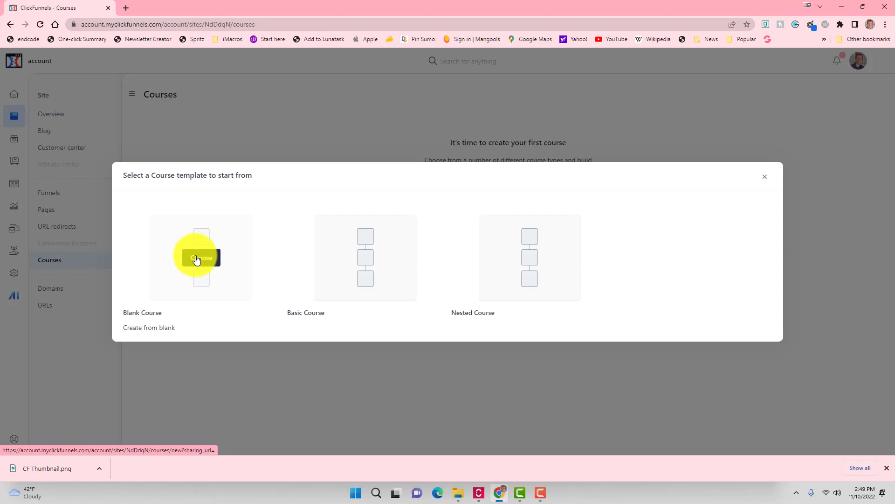
left_click(197, 260)
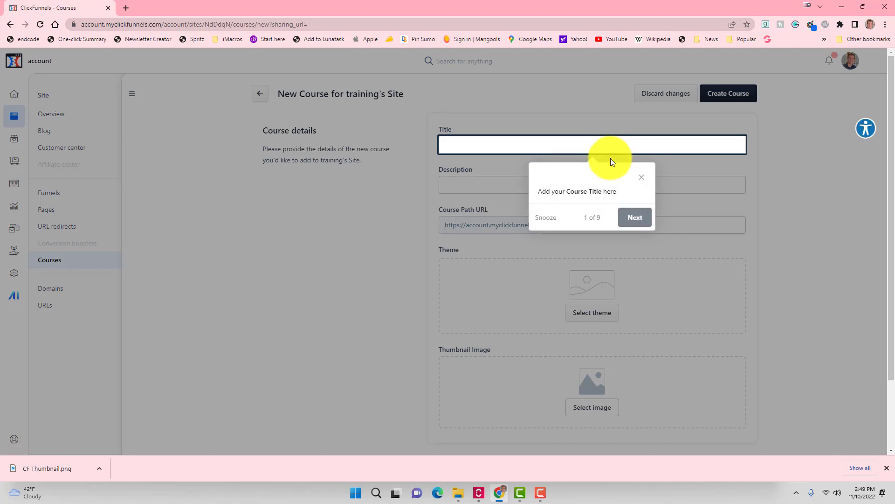
- Dismiss the guided tour, title the course "Course Title" and describe it as "Course Description"
left_click(641, 177)
left_click(576, 146)
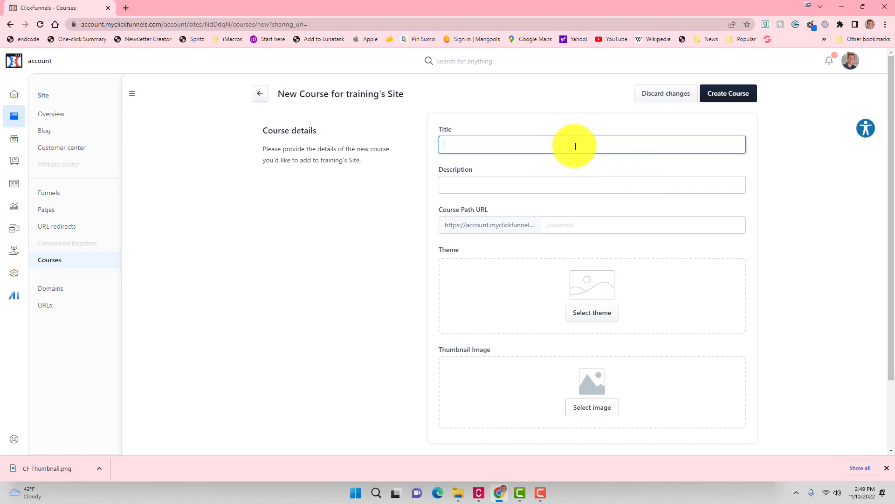
type("Course Title")
left_click(545, 184)
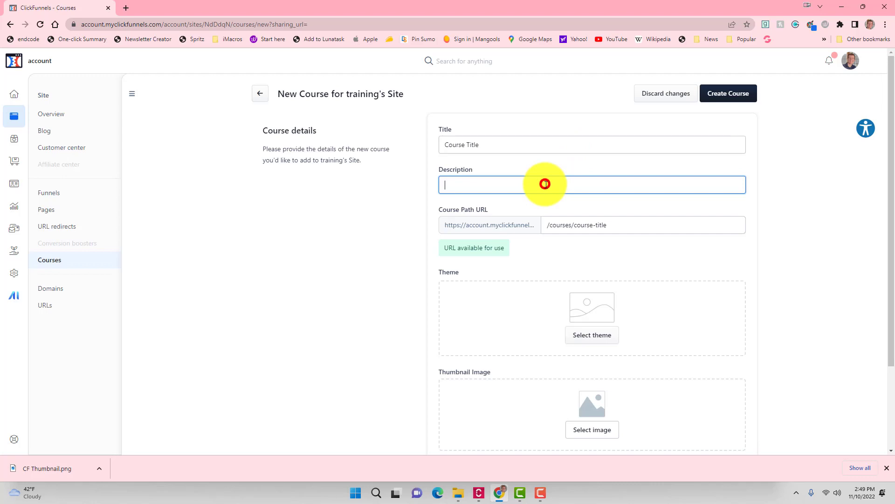
type("Course Description")
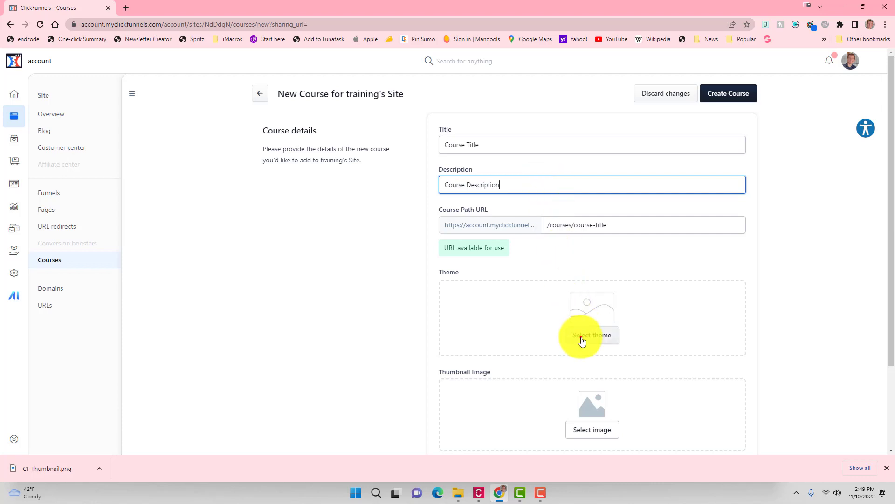
- Apply the CF2.0 - Dark Course Theme to the new course and create the course
left_click(582, 341)
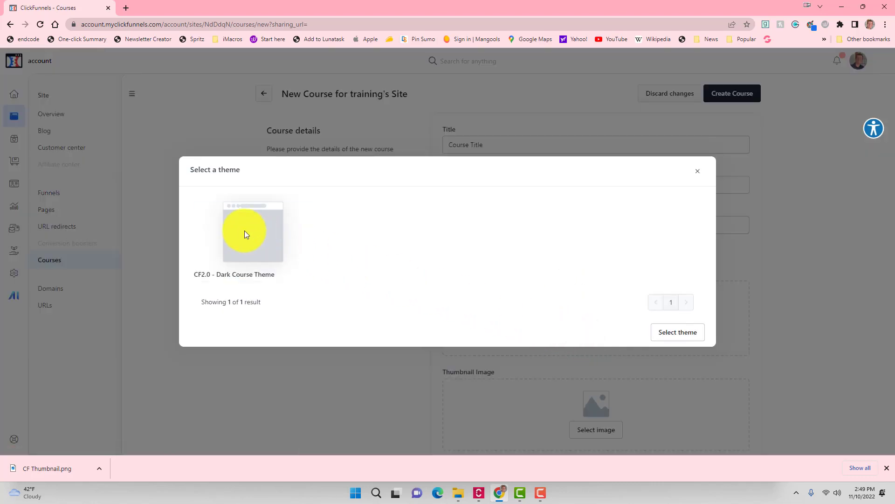
left_click(246, 235)
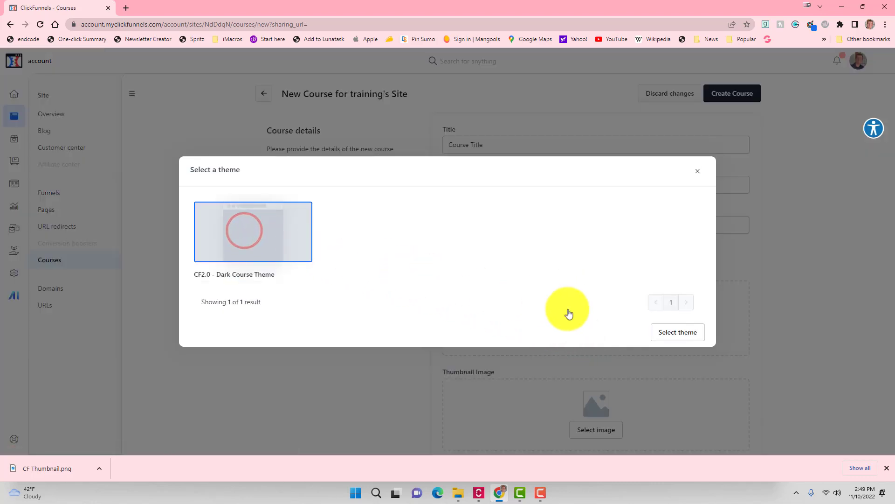
left_click(679, 336)
scroll(679, 337, "down", 2)
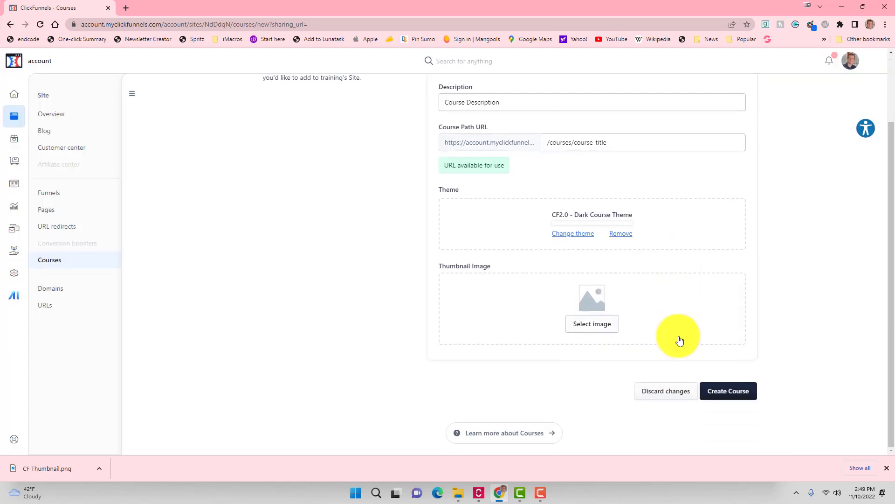
left_click(594, 321)
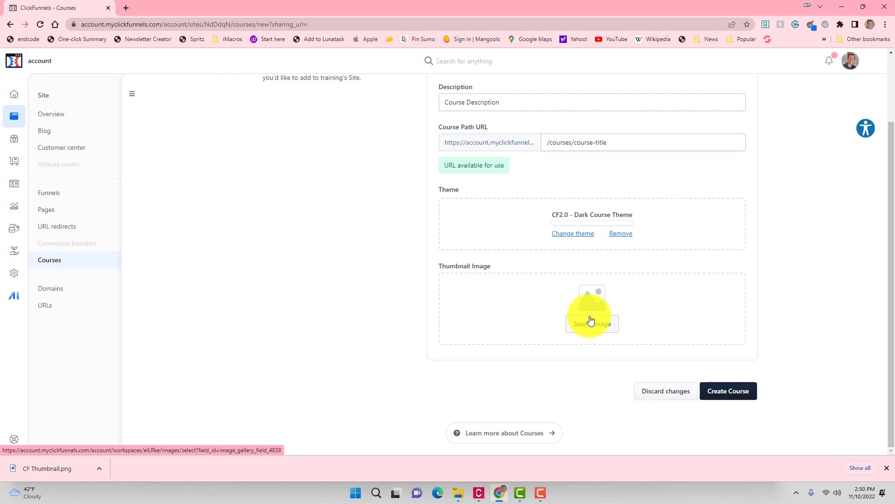
left_click(735, 397)
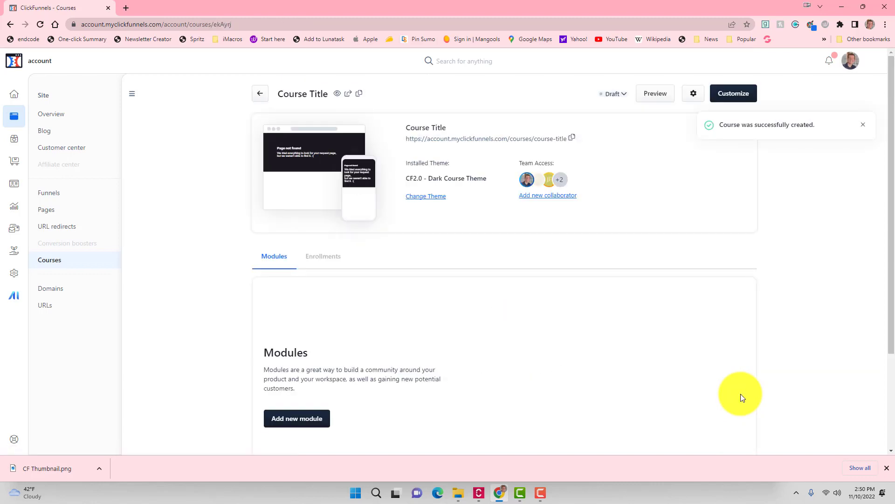
- Add a module titled "Module 1" with the description "Description" to the course
scroll(741, 394, "down", 3)
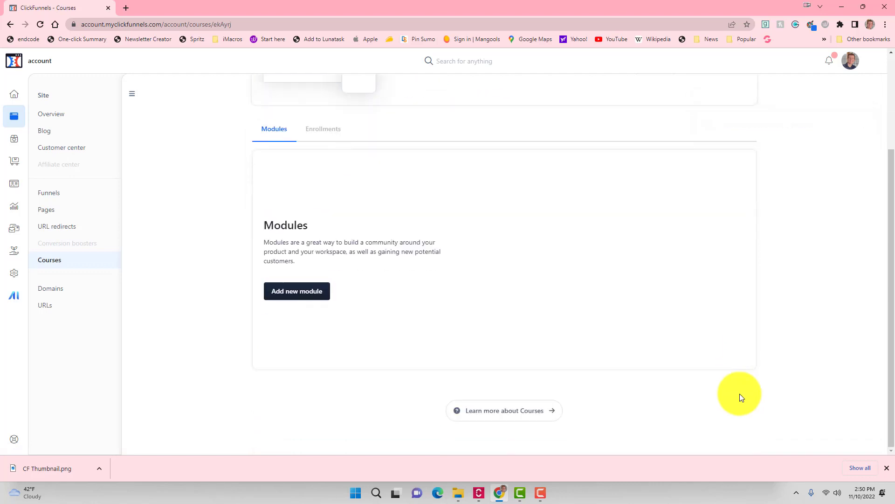
left_click(319, 290)
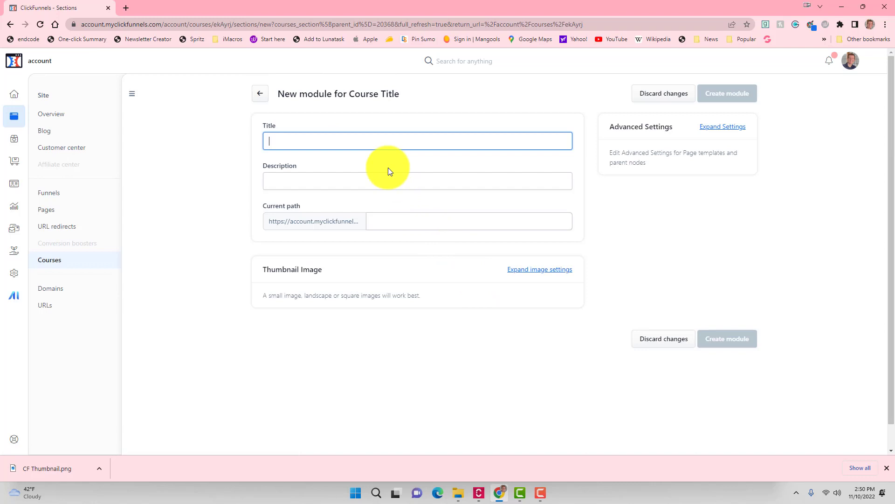
type("Module 1")
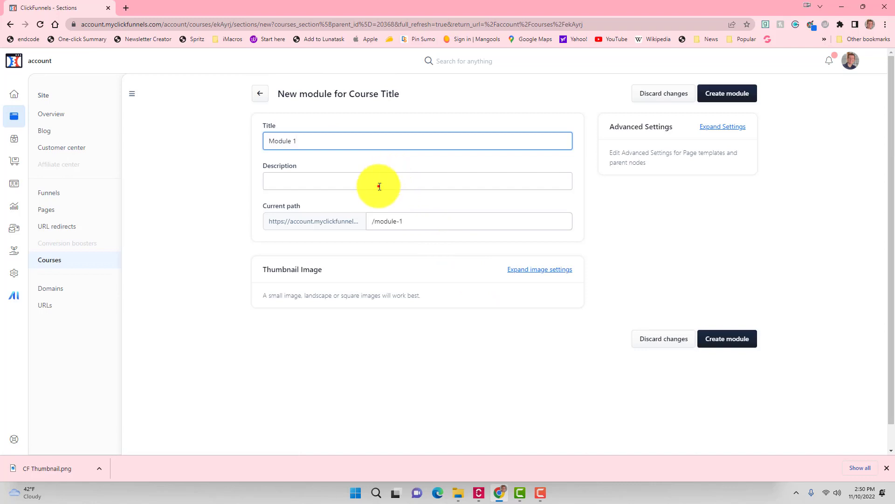
left_click(380, 184)
type("Description")
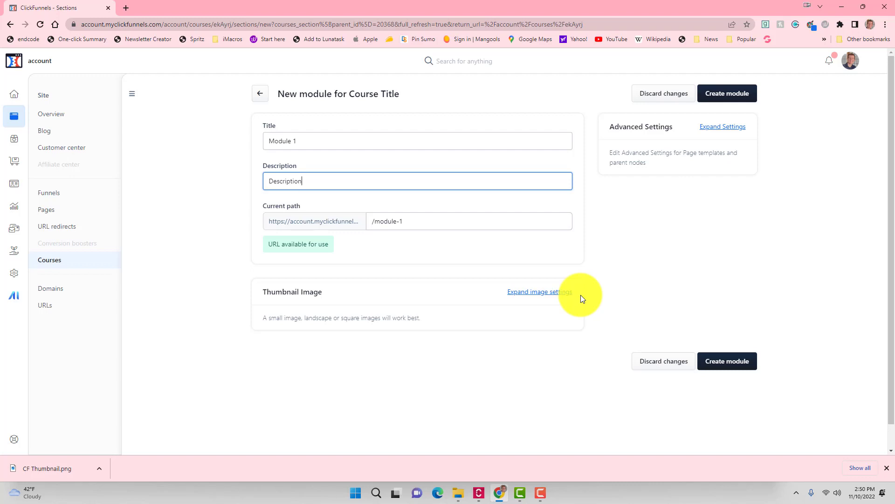
left_click(722, 362)
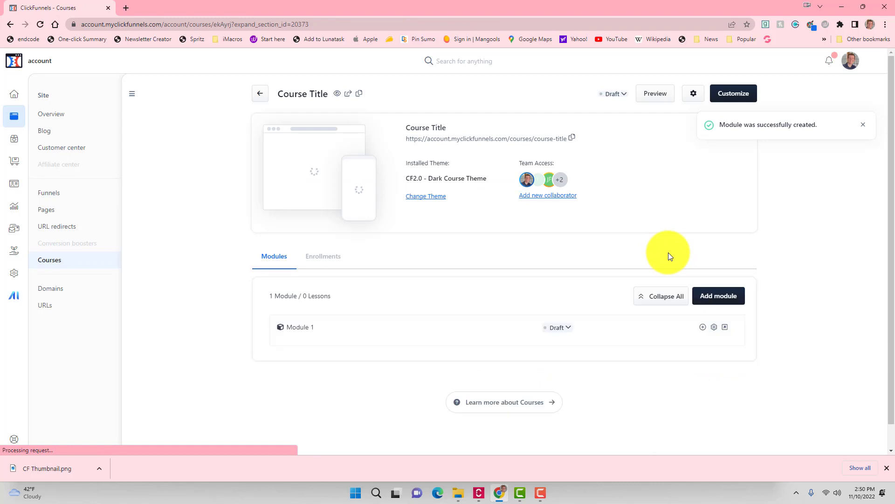
- Start a new lesson under Module 1 and title it "Introduction"
left_click(703, 328)
left_click(686, 345)
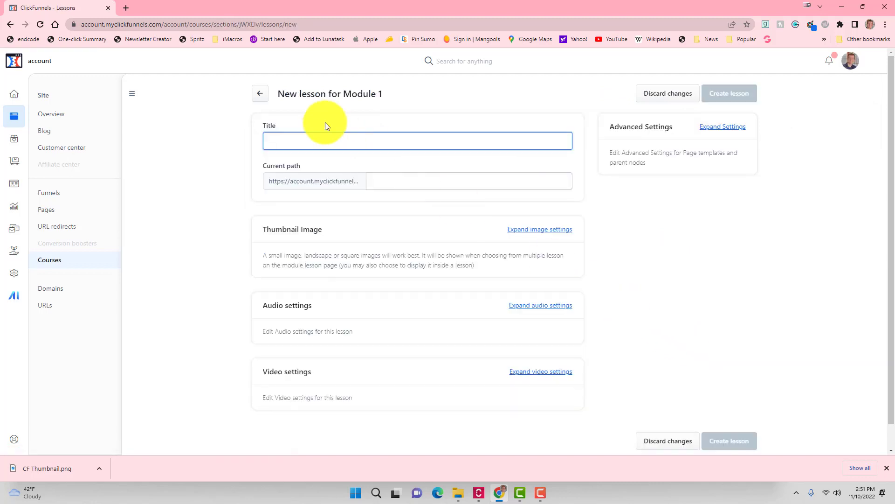
type("Introduction")
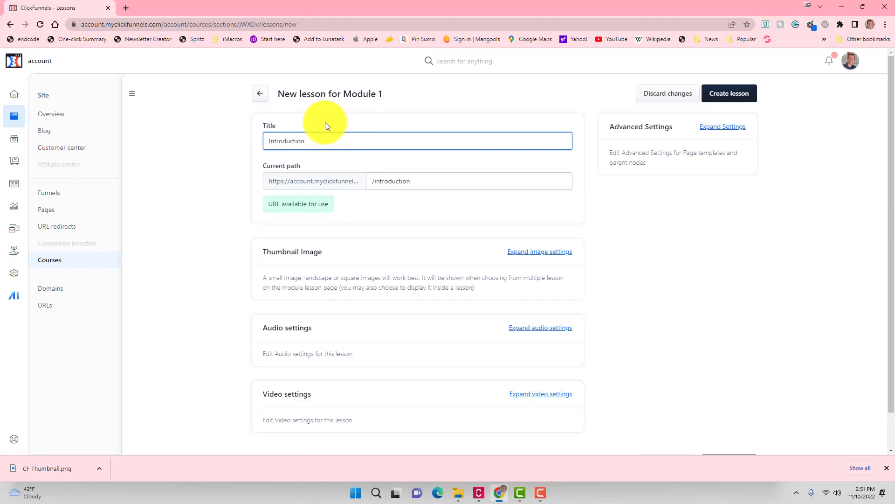
- Expand the lesson's video settings and open the video gallery for choosing its video
scroll(326, 216, "down", 2)
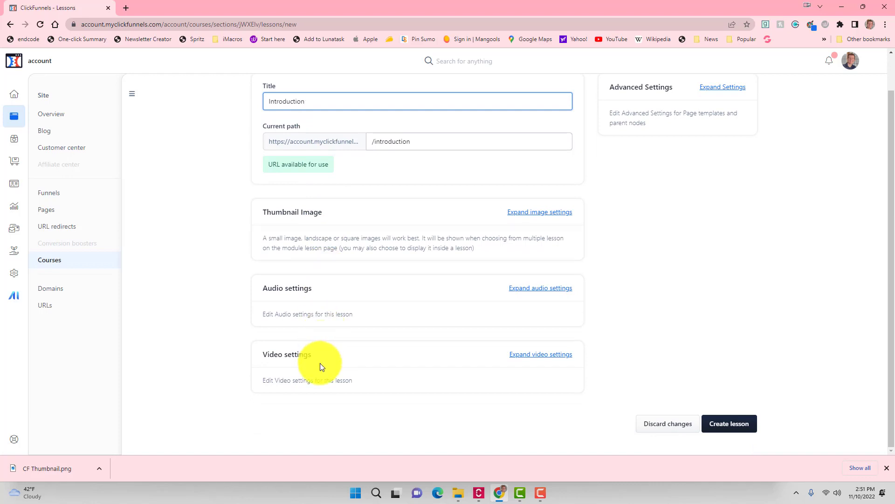
left_click(535, 355)
scroll(535, 356, "down", 2)
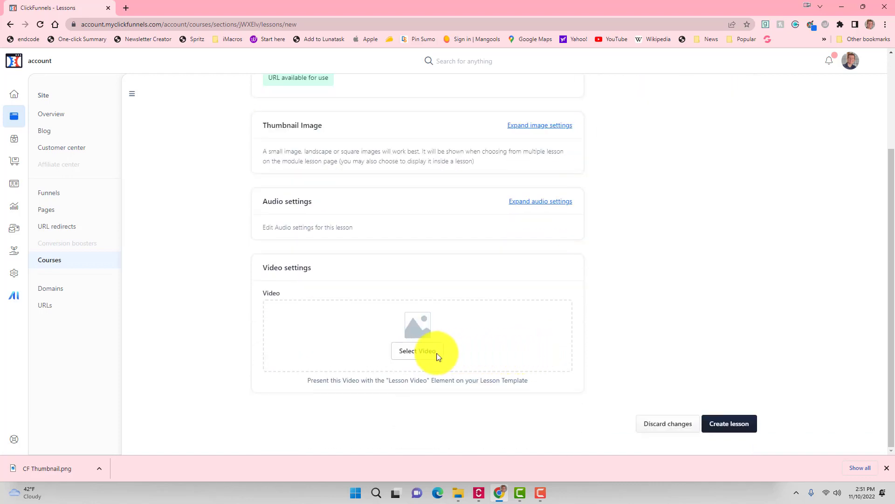
left_click(415, 352)
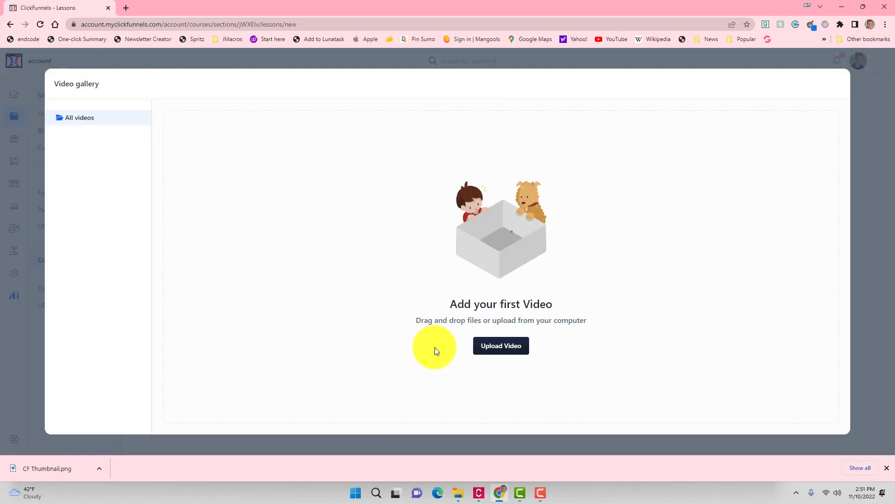
left_click(497, 349)
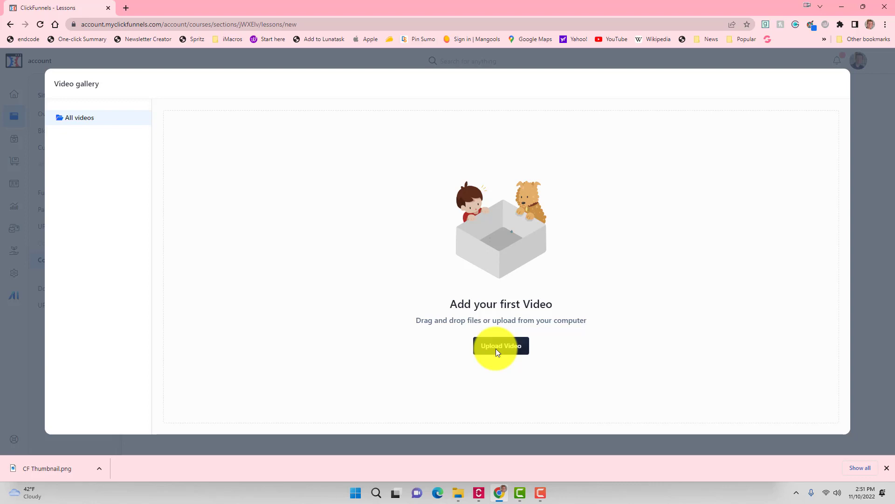
left_click(885, 260)
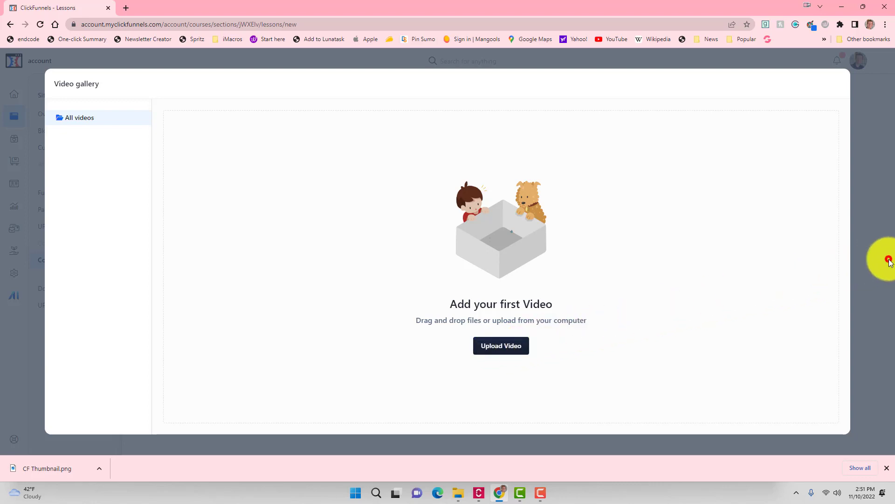
left_click(643, 123)
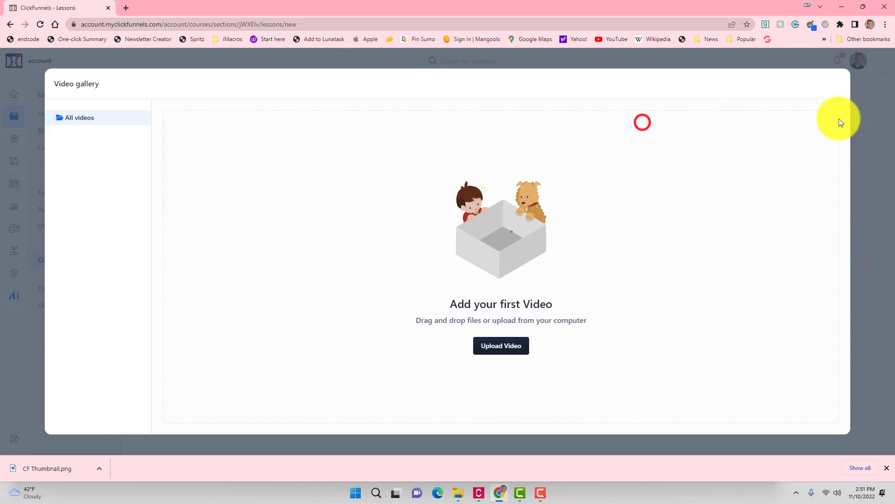
- Upload jointhefunnelmastermind.mp4 from the RECentral folder to the video gallery and reload the list of all videos
left_click(521, 346)
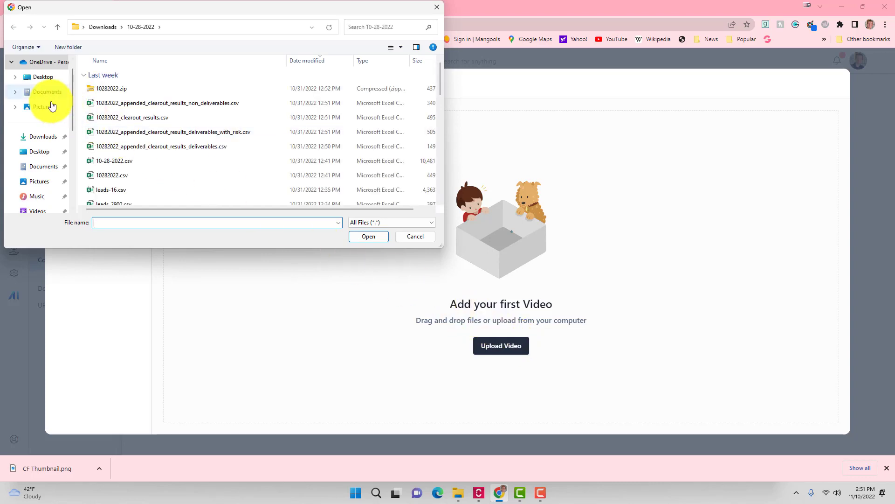
scroll(49, 121, "down", 2)
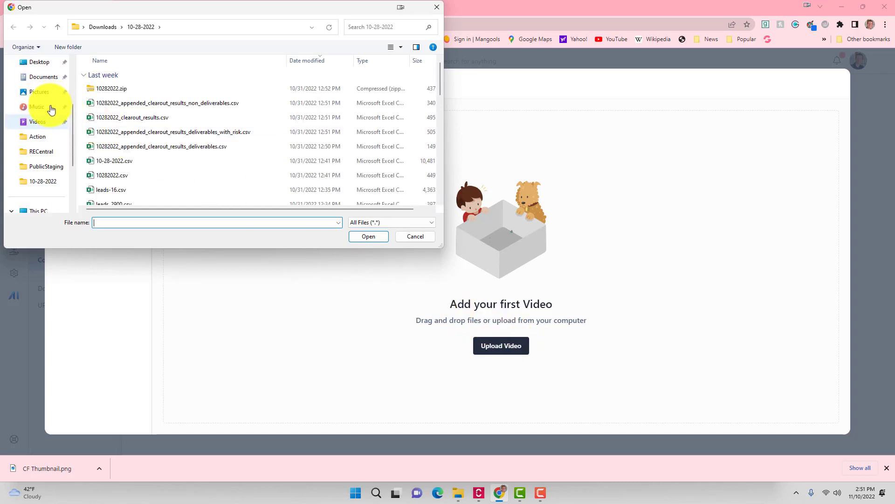
left_click(43, 150)
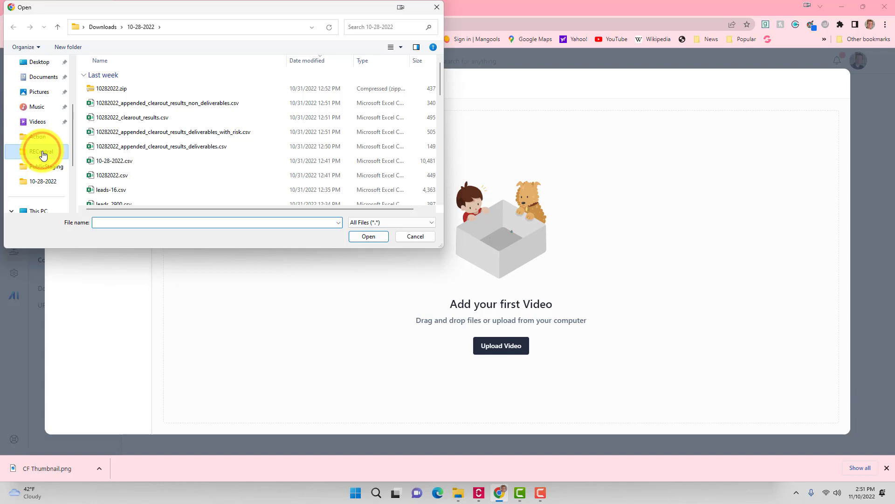
scroll(187, 140, "down", 1)
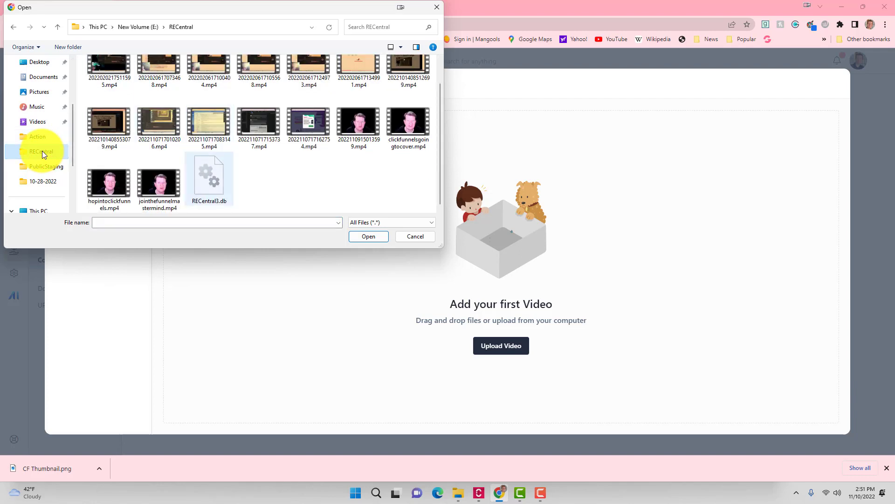
double_click(168, 182)
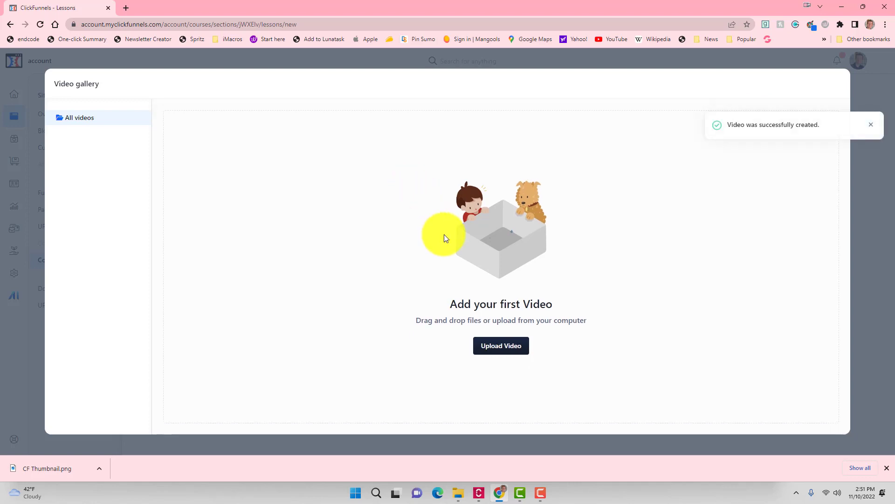
left_click(102, 115)
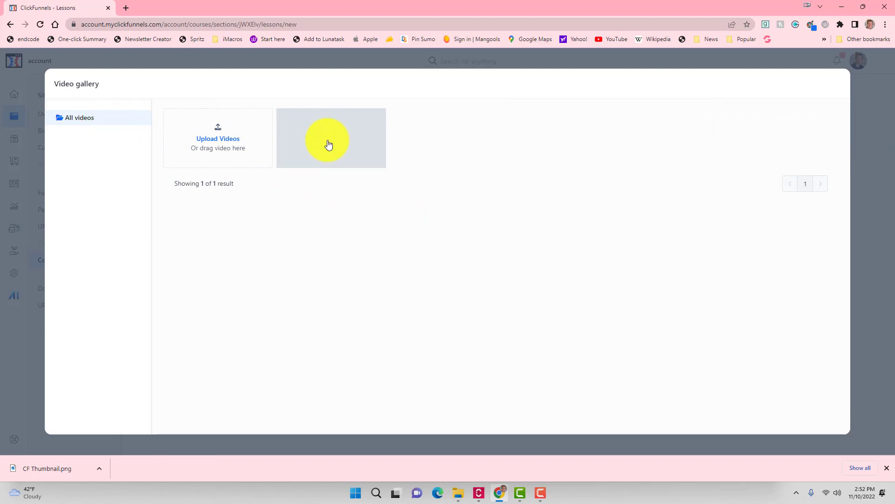
- Choose the uploaded video from the gallery for the Introduction lesson and create the lesson
left_click(327, 132)
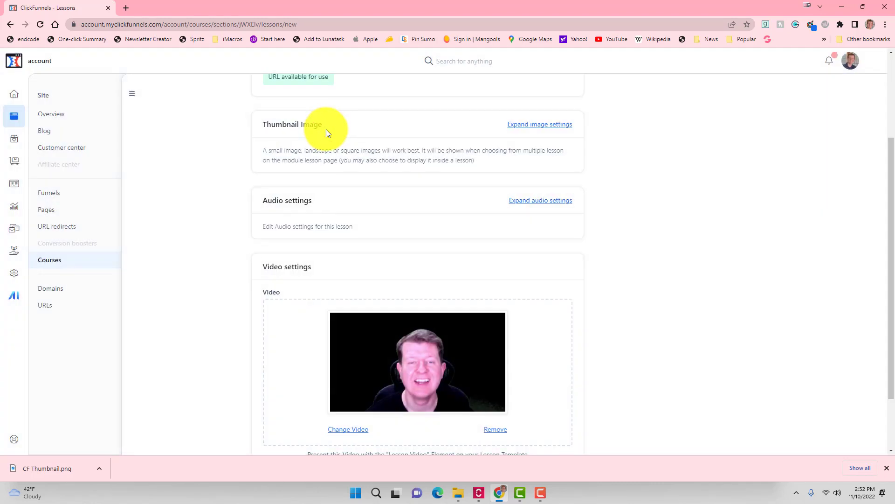
scroll(336, 140, "down", 2)
left_click(720, 424)
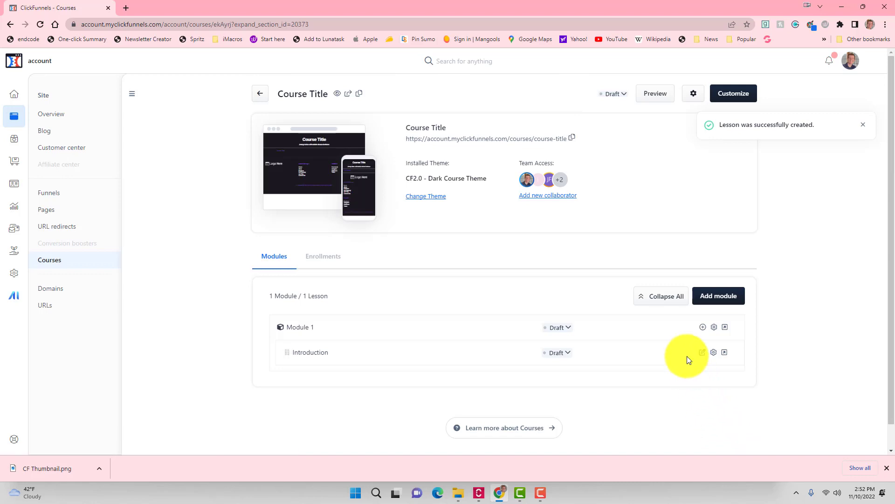
- Start another new lesson under Module 1 and title it "Lesson 1"
left_click(703, 328)
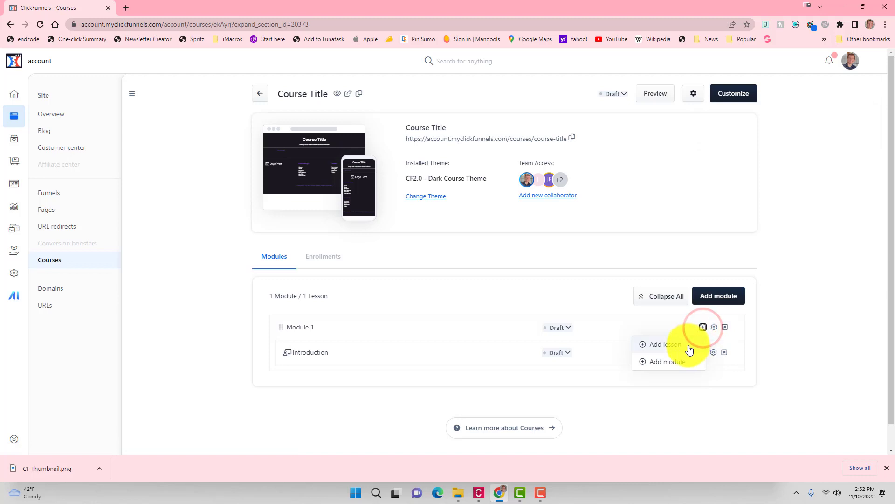
left_click(690, 348)
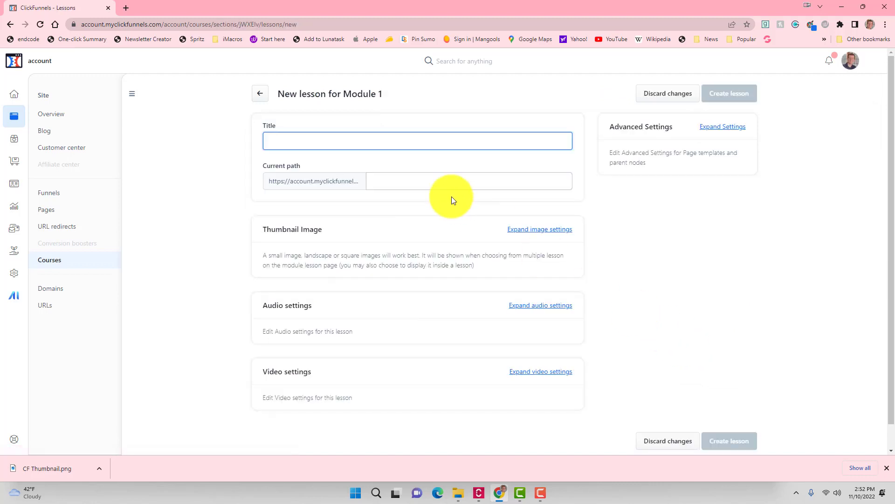
type("Lesson 1")
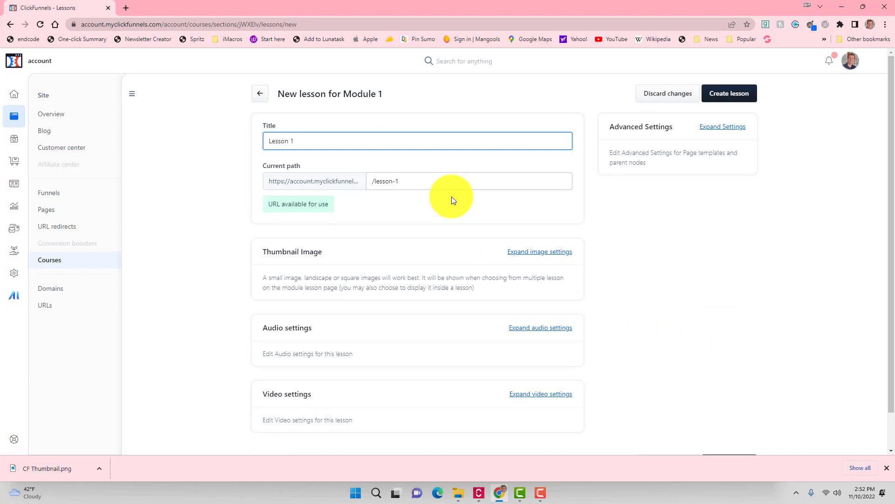
scroll(451, 197, "down", 1)
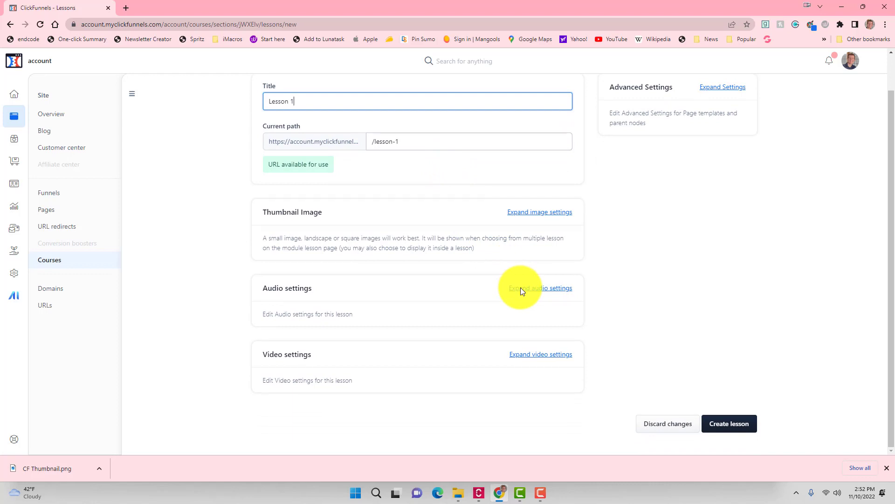
- Expand the advanced settings, check the available styles while keeping the default style, and create the lesson
scroll(521, 290, "up", 1)
left_click(719, 127)
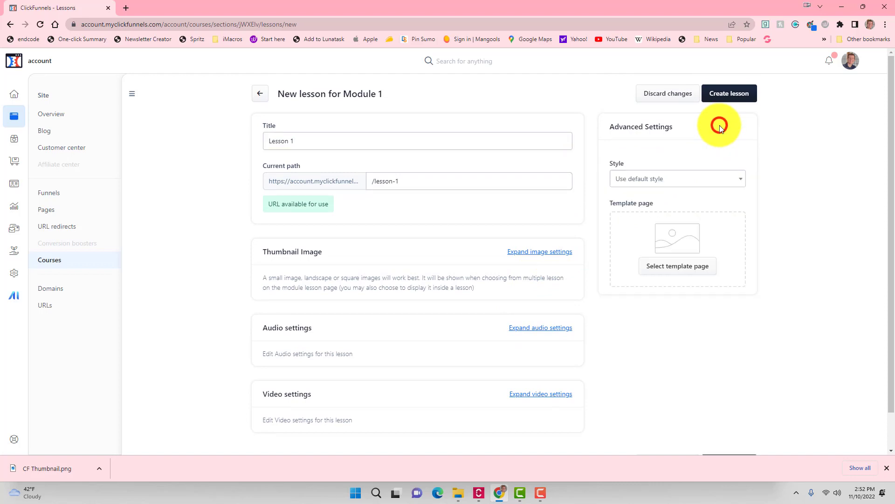
left_click(688, 176)
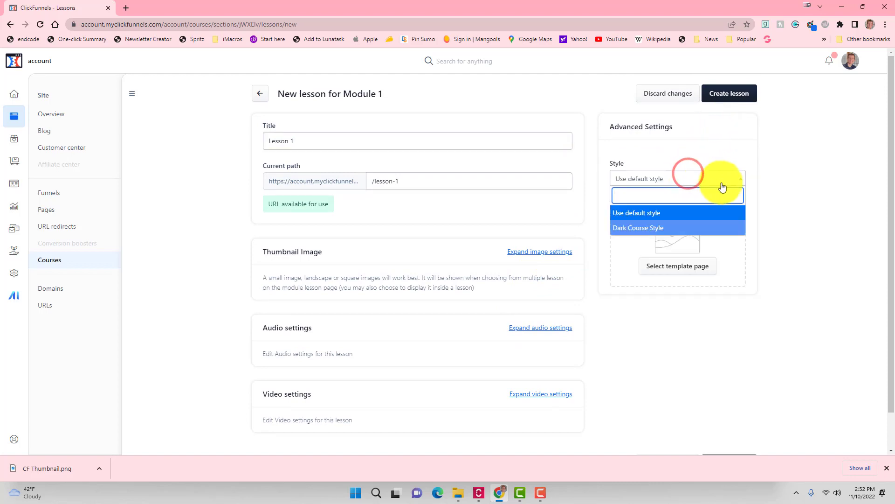
left_click(765, 194)
scroll(750, 295, "down", 1)
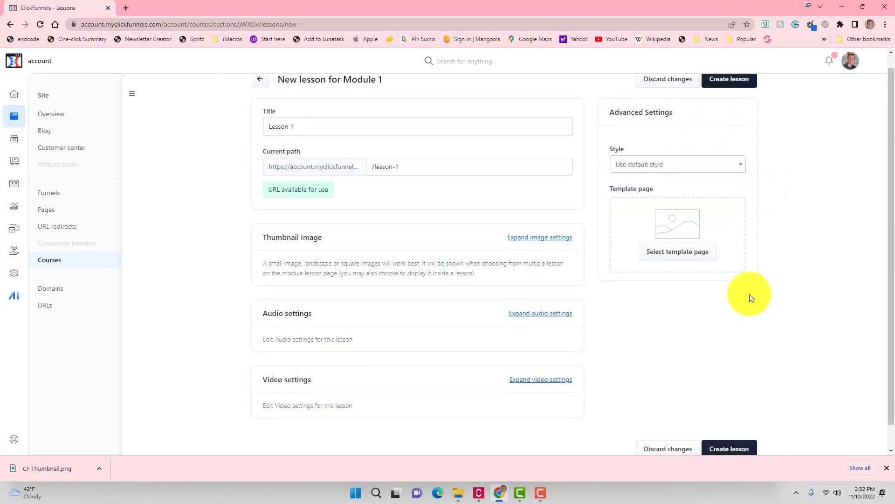
scroll(751, 298, "down", 1)
left_click(729, 422)
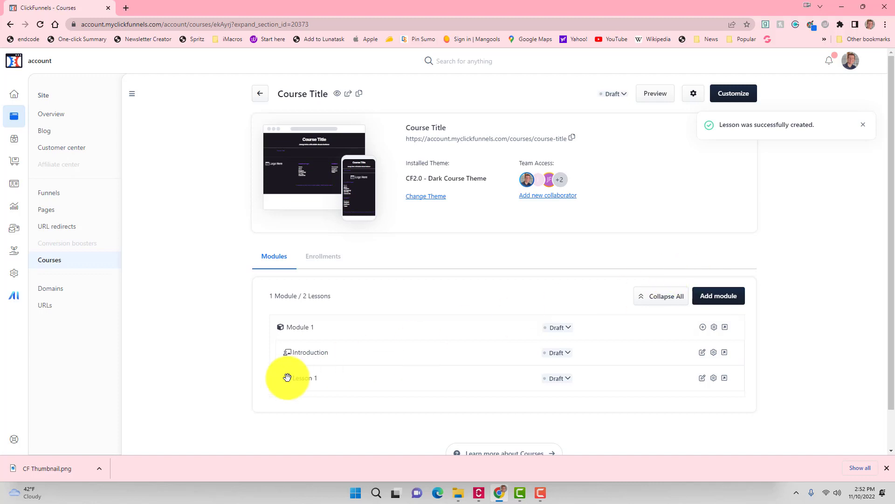
mouse_move(288, 377)
left_mouse_down()
mouse_move(286, 357)
mouse_move(285, 376)
mouse_move(276, 356)
mouse_move(283, 383)
mouse_move(304, 378)
left_mouse_up()
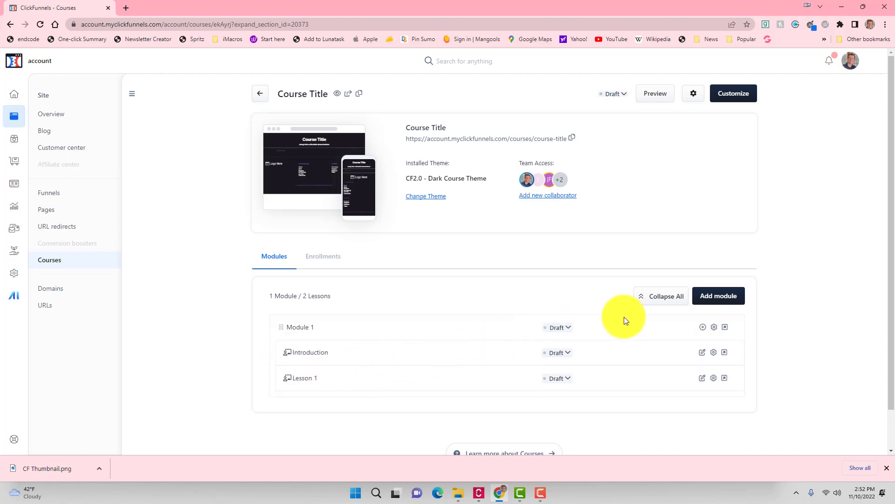
- Add a second module to the course titled "Module 2" with the description "Description"
left_click(722, 300)
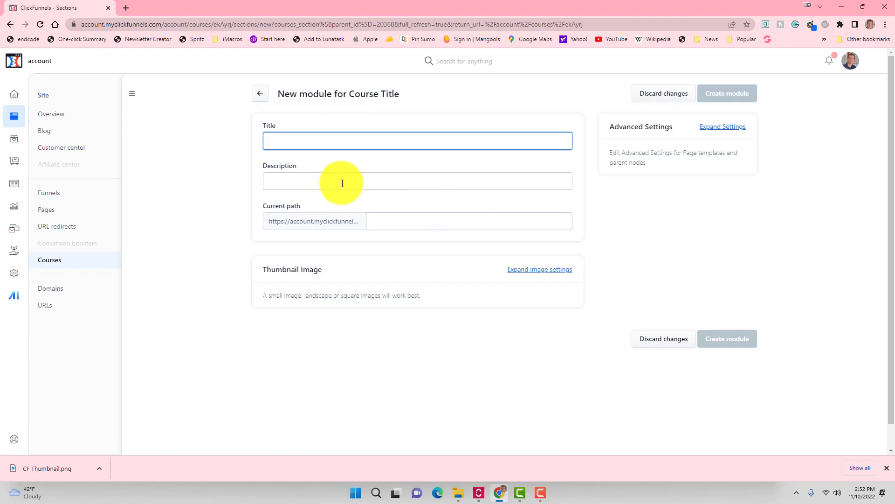
type("Module 2")
left_click(343, 183)
type("Description")
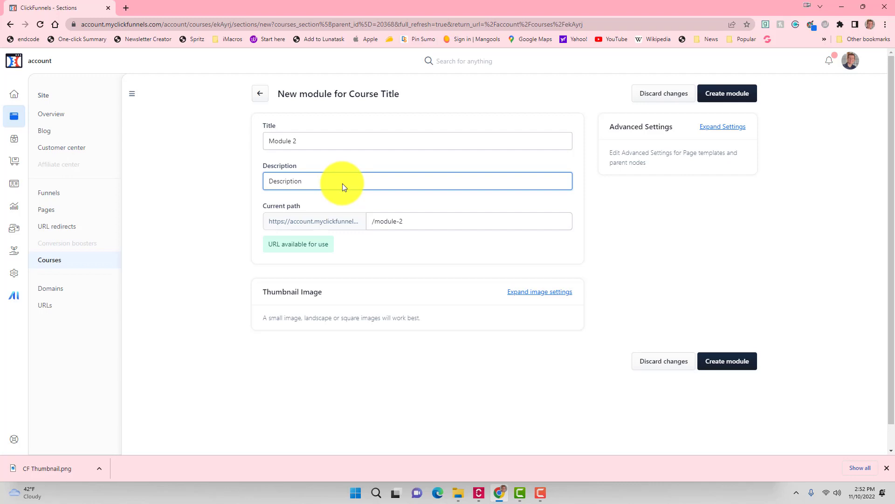
left_click(722, 363)
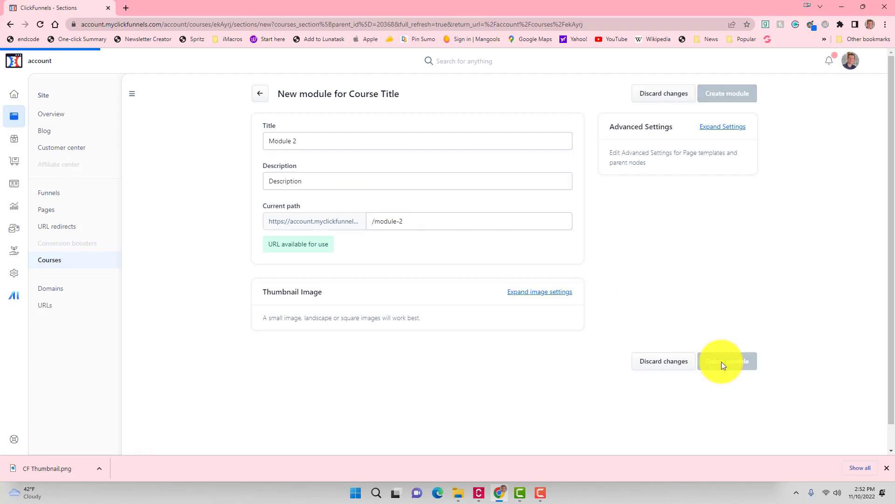